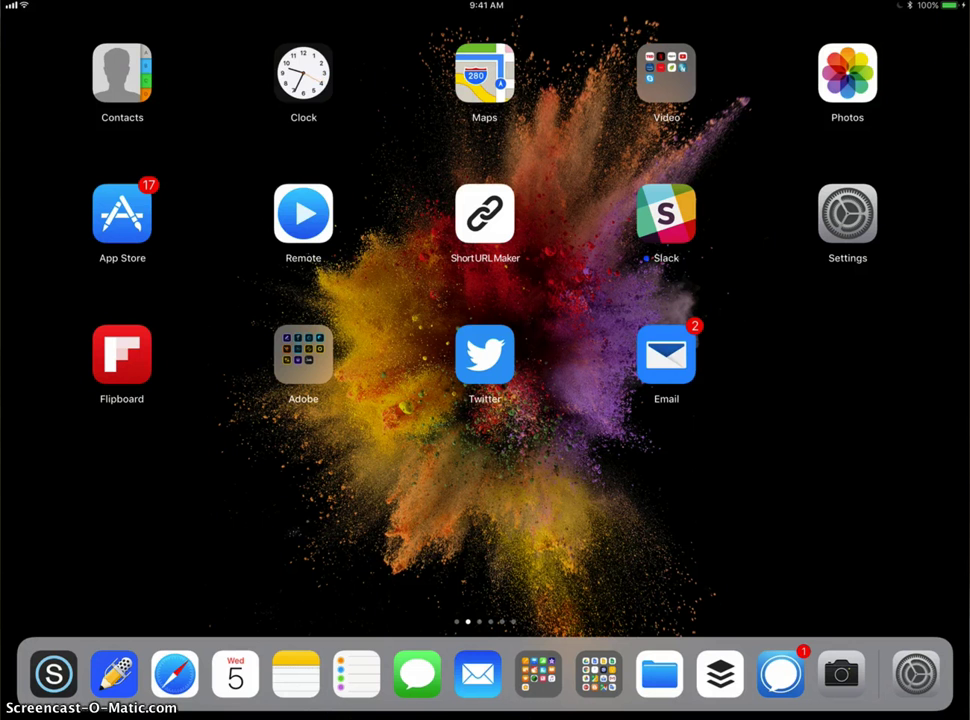
# - Open Notes and hide the keyboard, leaving the new note empty beside the folder list
pyautogui.click(296, 674)
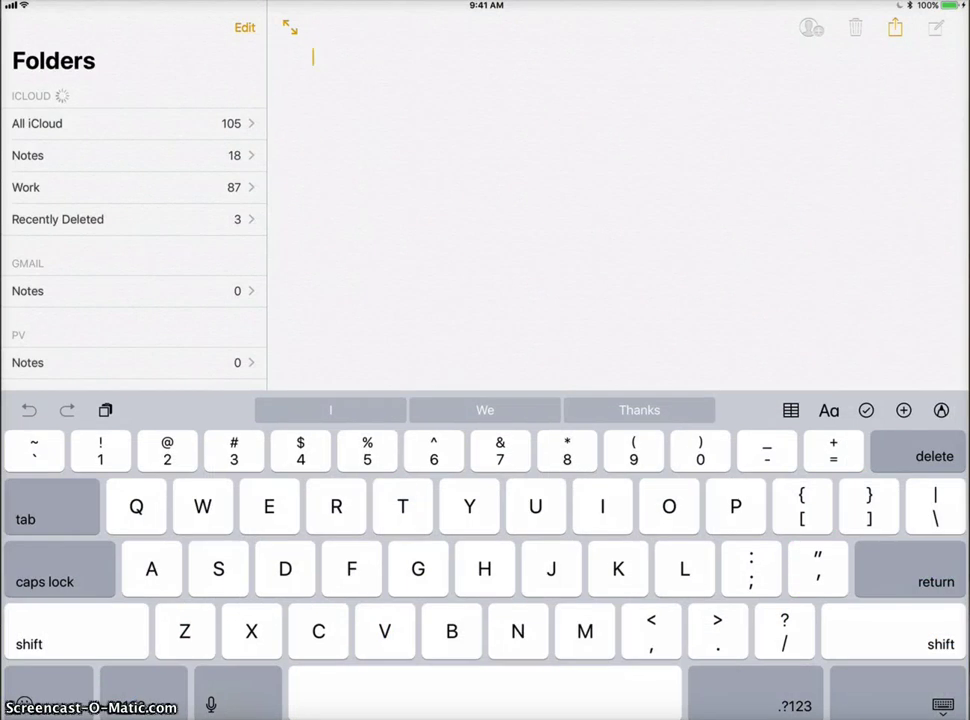
pyautogui.click(941, 704)
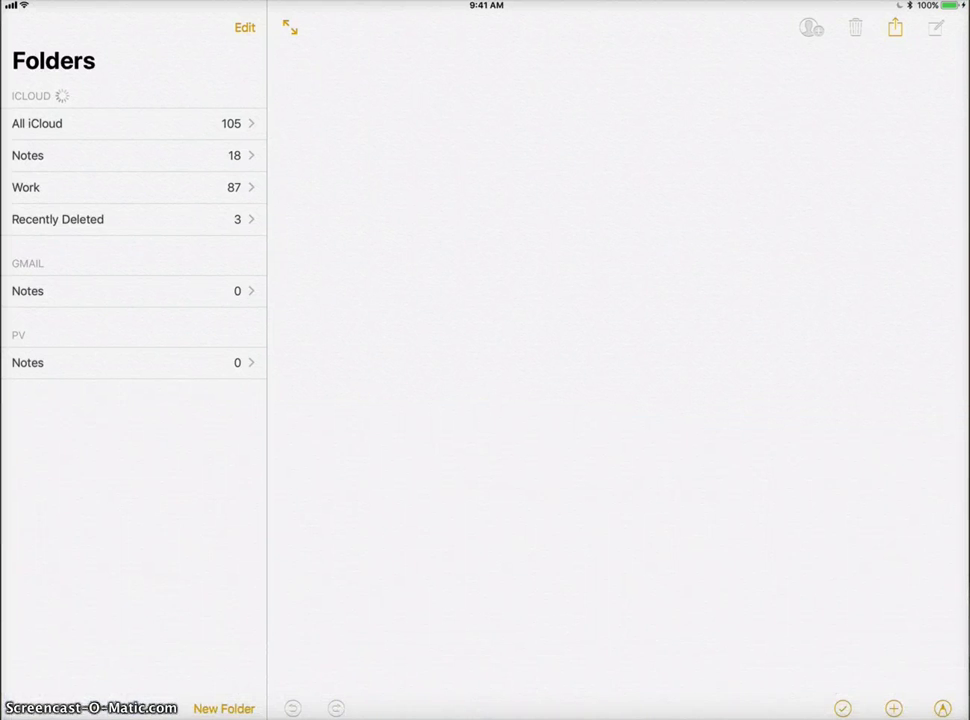
# - Lift the Safari icon from the Dock and float it over the right side of Notes
pyautogui.moveTo(485, 716); pyautogui.dragTo(485, 600)
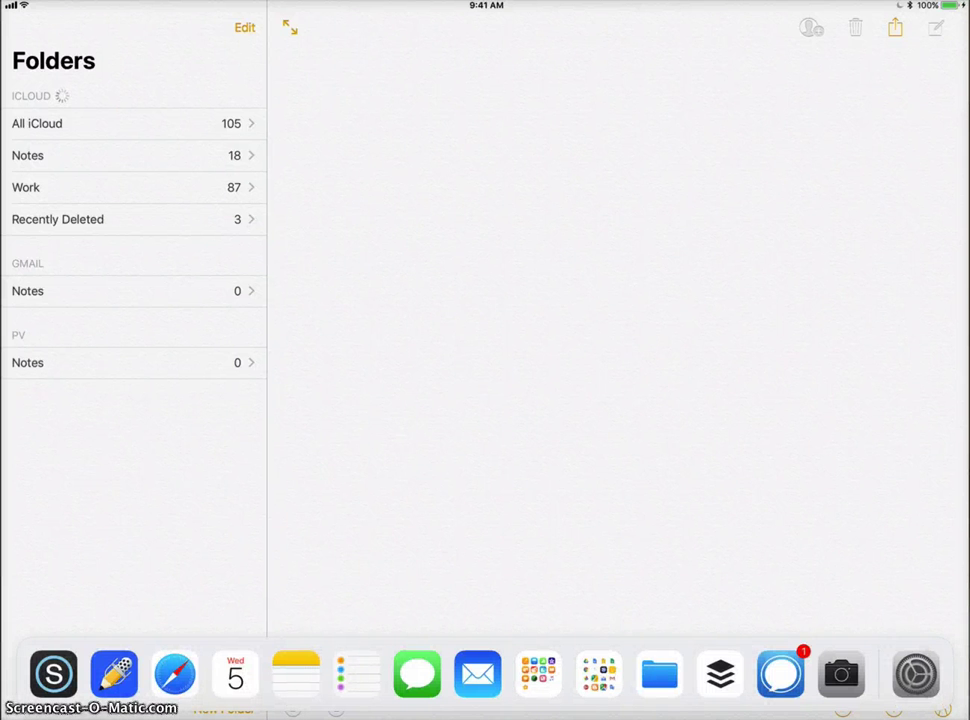
pyautogui.click(174, 674)
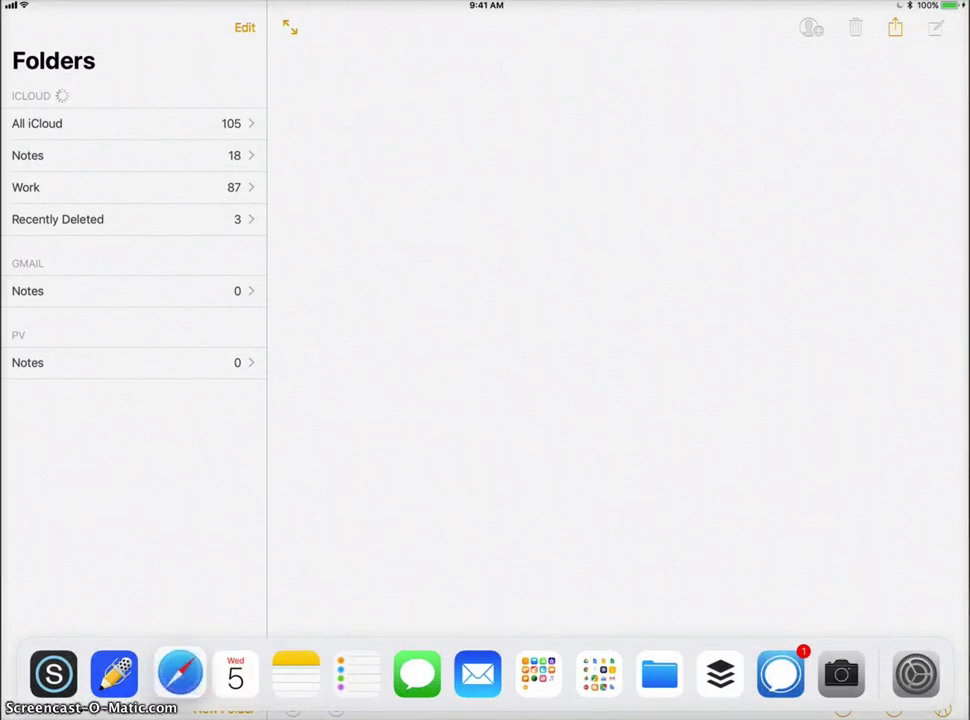
pyautogui.moveTo(174, 674)
pyautogui.mouseDown()
pyautogui.moveTo(183, 666)
pyautogui.moveTo(177, 674)
pyautogui.mouseUp()
pyautogui.click(177, 674)
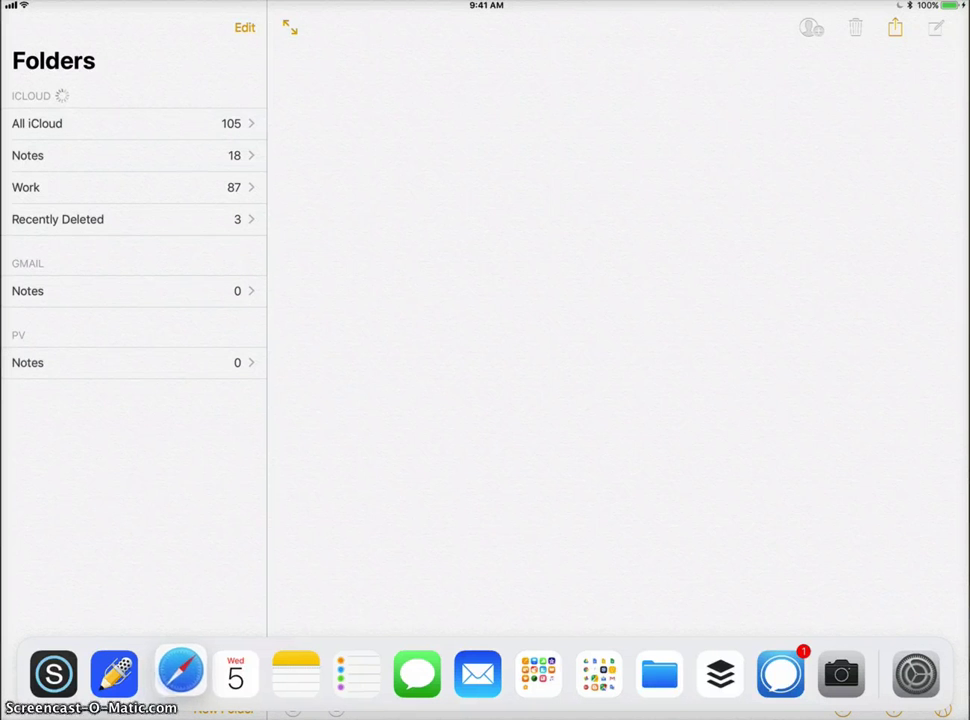
pyautogui.moveTo(178, 674)
pyautogui.mouseDown()
pyautogui.moveTo(736, 405)
pyautogui.moveTo(860, 368)
pyautogui.moveTo(885, 316)
pyautogui.moveTo(889, 328)
pyautogui.mouseUp()
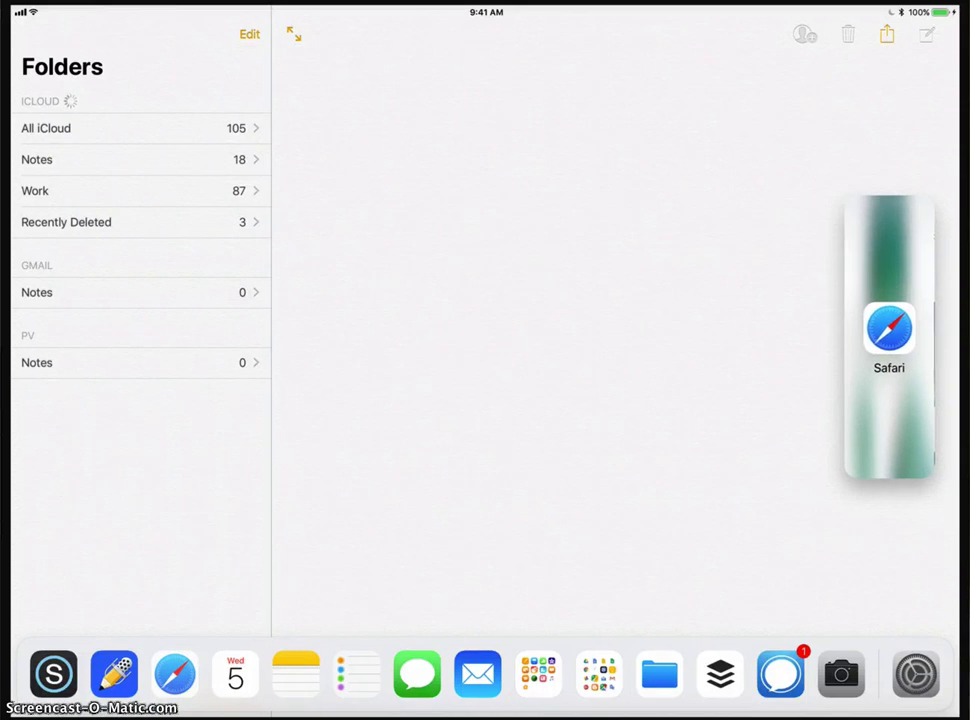
# - Drop Safari at the right edge to show the Schoology sign-in page in split view
pyautogui.moveTo(889, 328); pyautogui.dragTo(919, 328)
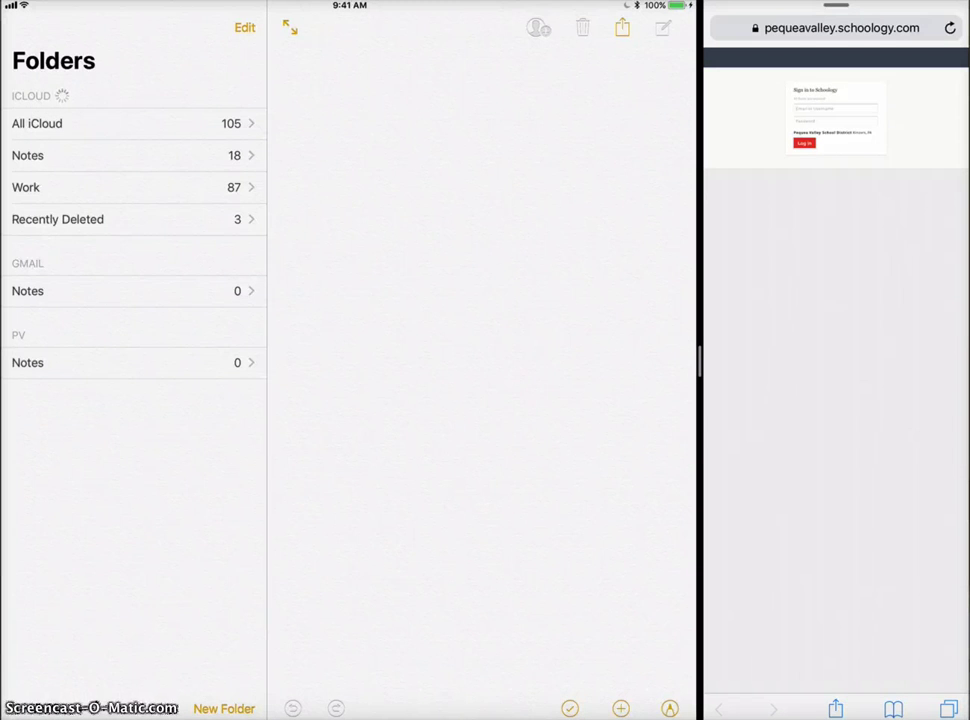
pyautogui.moveTo(485, 715); pyautogui.dragTo(485, 620)
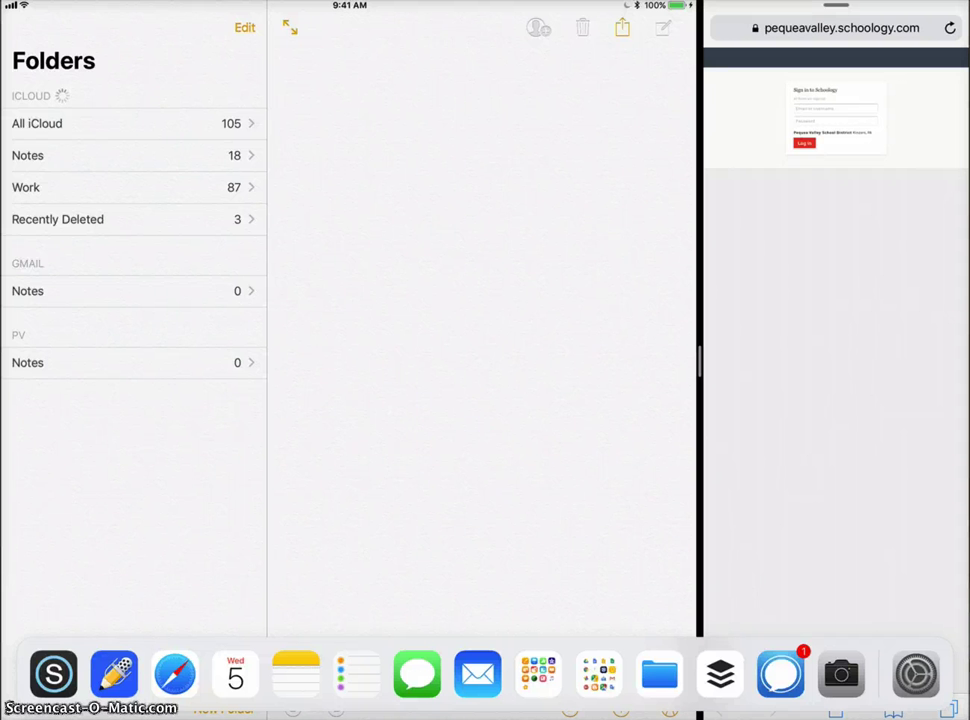
pyautogui.moveTo(357, 675)
pyautogui.mouseDown()
pyautogui.moveTo(906, 180)
pyautogui.moveTo(860, 251)
pyautogui.moveTo(795, 297)
pyautogui.moveTo(881, 316)
pyautogui.mouseUp()
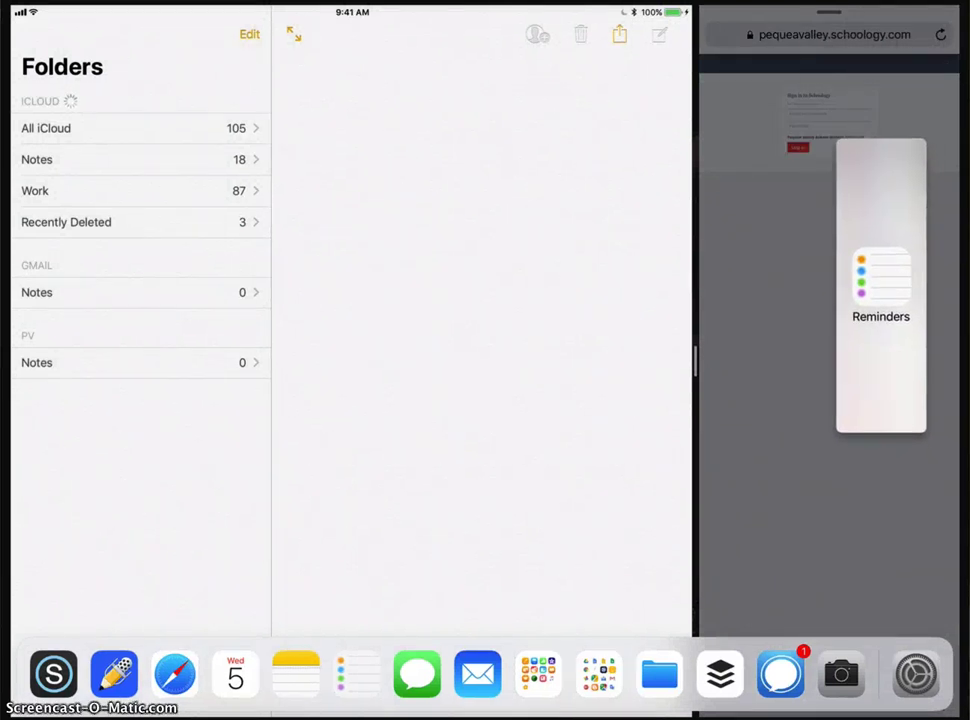
pyautogui.moveTo(881, 316)
pyautogui.mouseDown()
pyautogui.moveTo(706, 400)
pyautogui.moveTo(350, 670)
pyautogui.mouseUp()
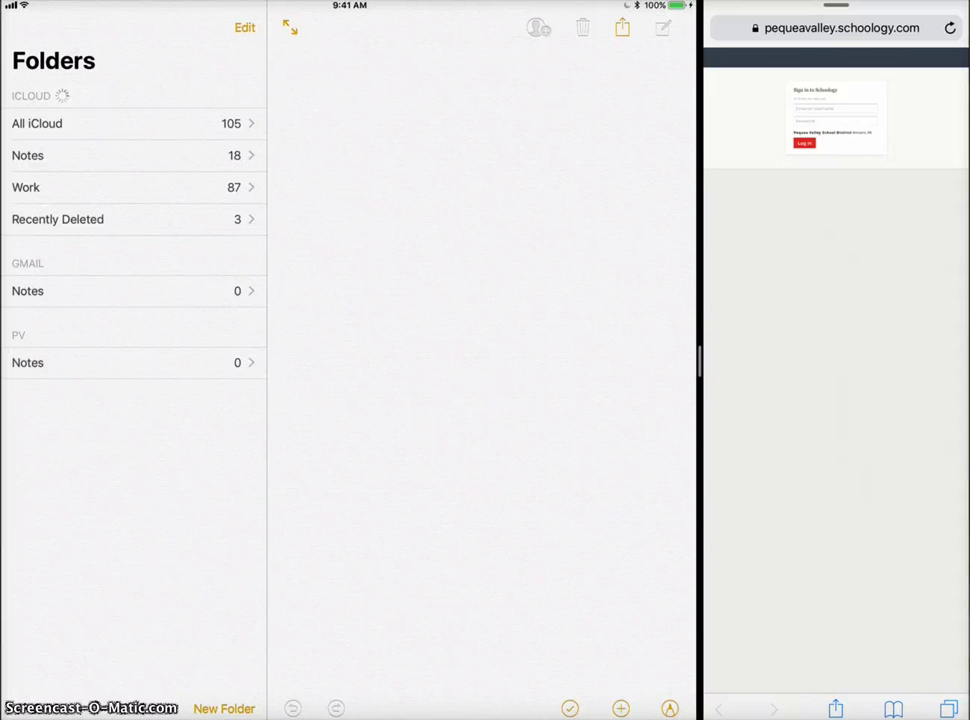
# - Go to images.google.com in Safari
pyautogui.click(841, 28)
pyautogui.write('i')
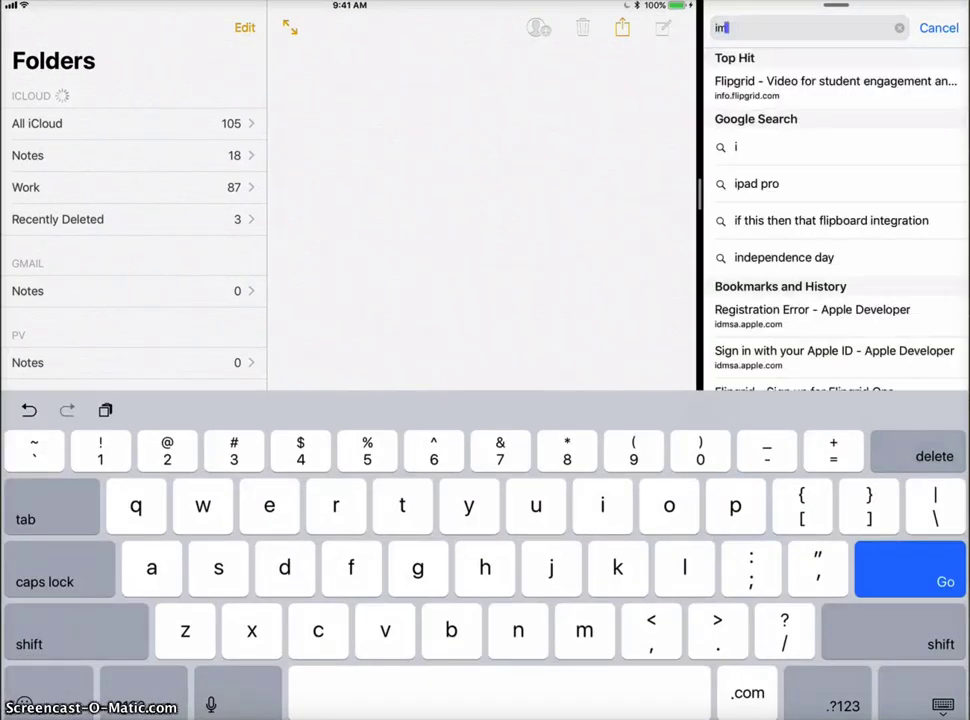
pyautogui.write('mages.google.com')
pyautogui.press('Return')
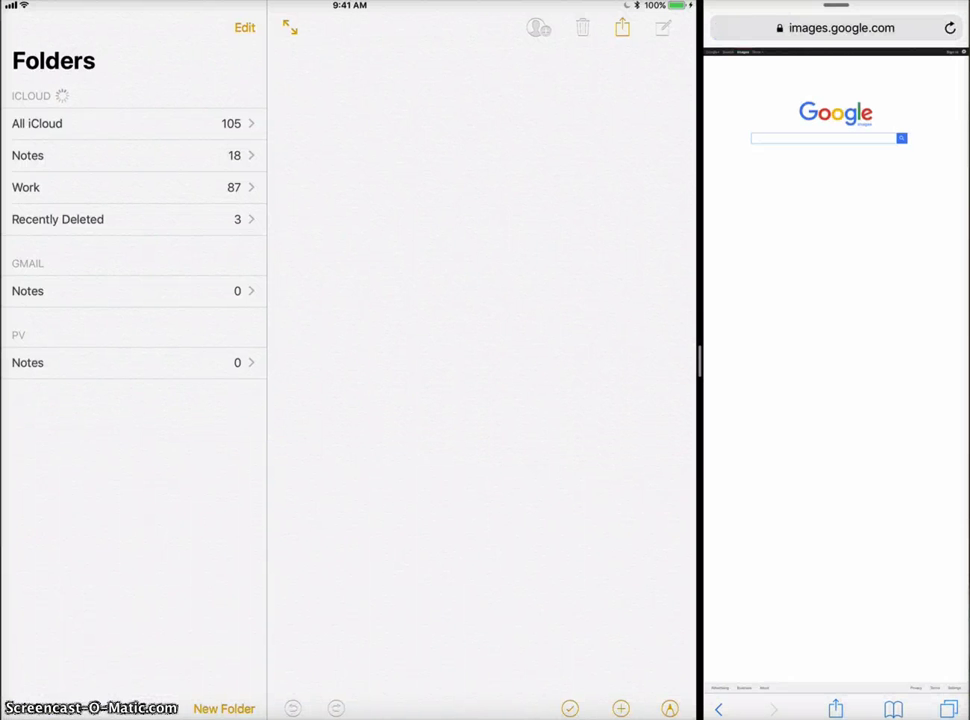
# - Search Google Images for 'cats'
pyautogui.click(826, 138)
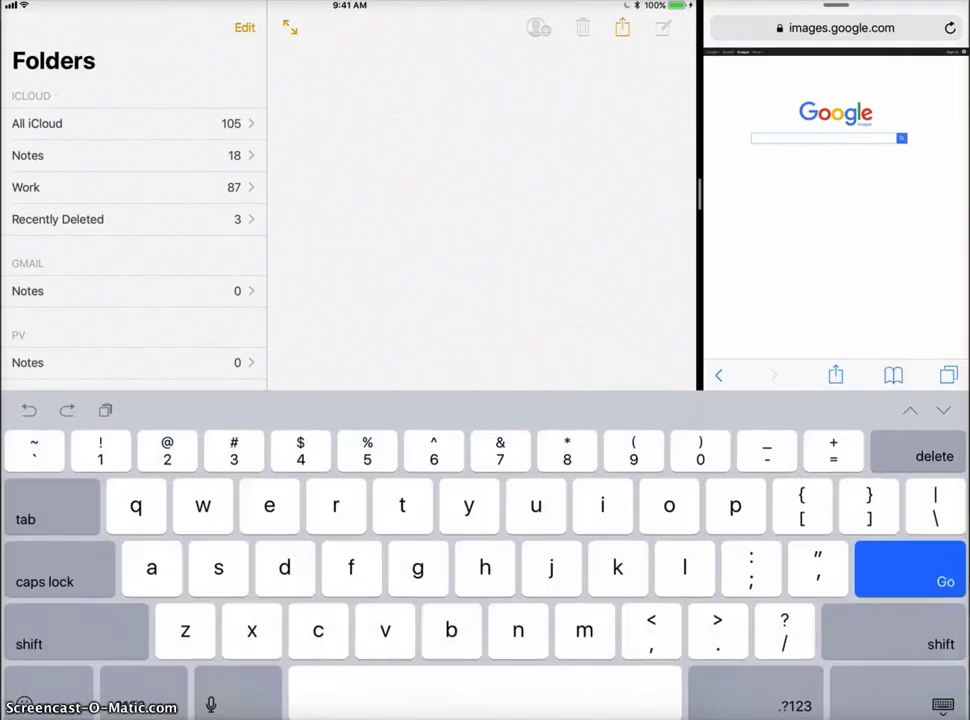
pyautogui.write('cats')
pyautogui.press('Return')
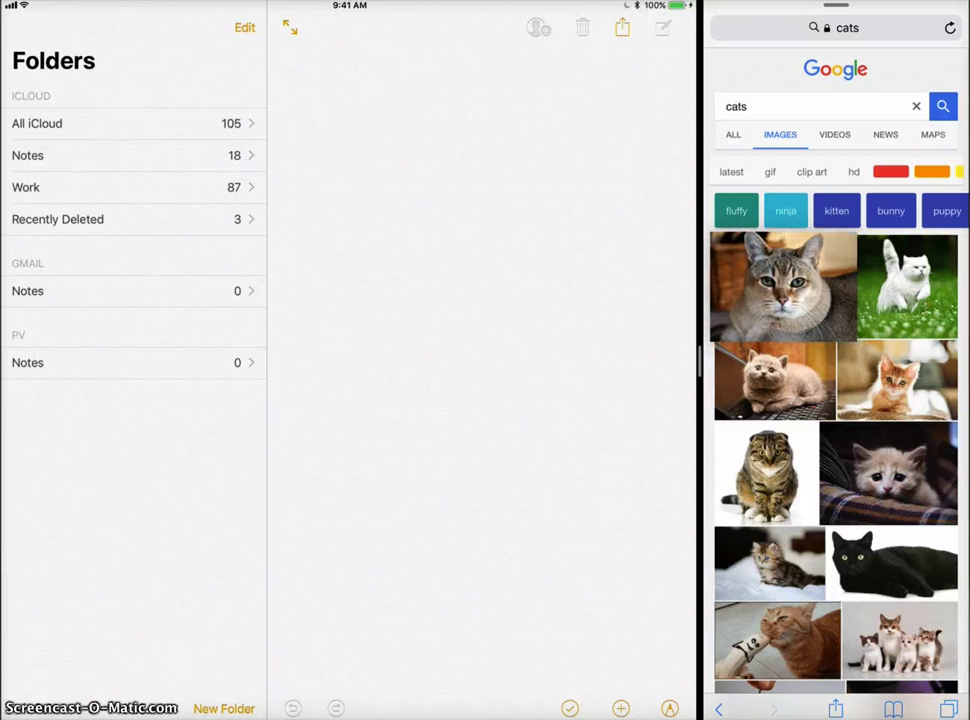
# - Drag the first tabby cat photo from the results to the top of the note
pyautogui.moveTo(783, 286)
pyautogui.mouseDown()
pyautogui.moveTo(576, 295)
pyautogui.moveTo(398, 288)
pyautogui.mouseUp()
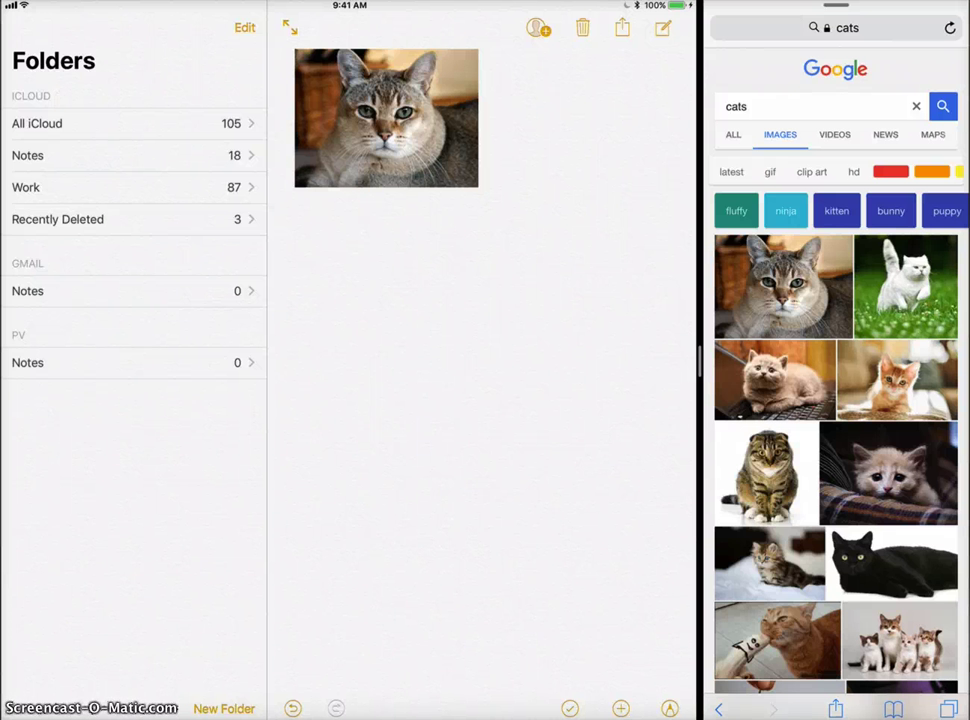
pyautogui.click(835, 27)
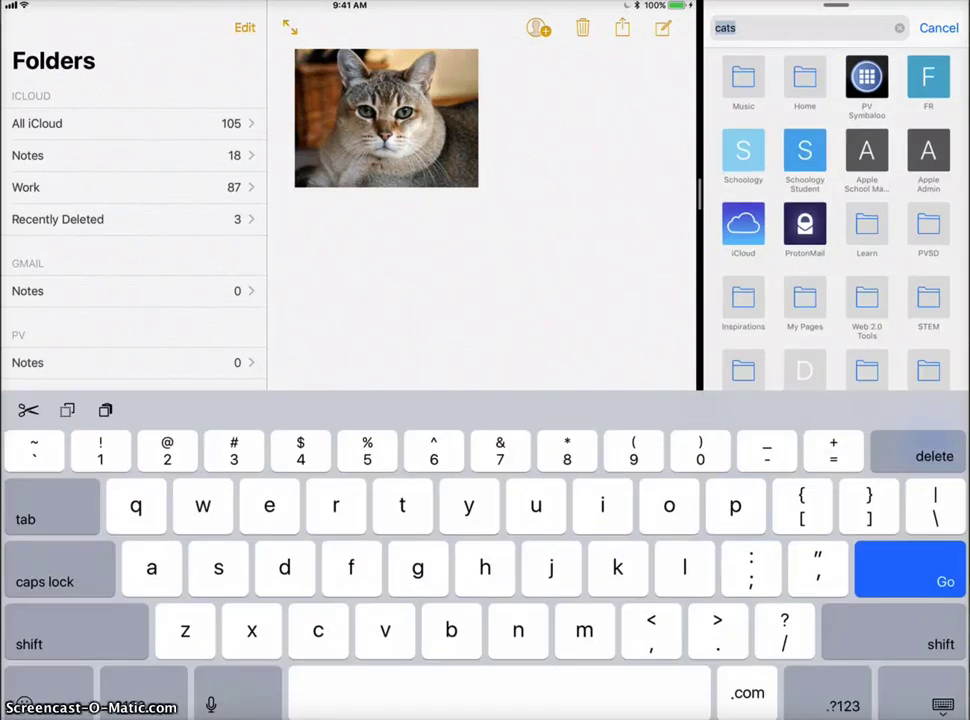
pyautogui.press('Return')
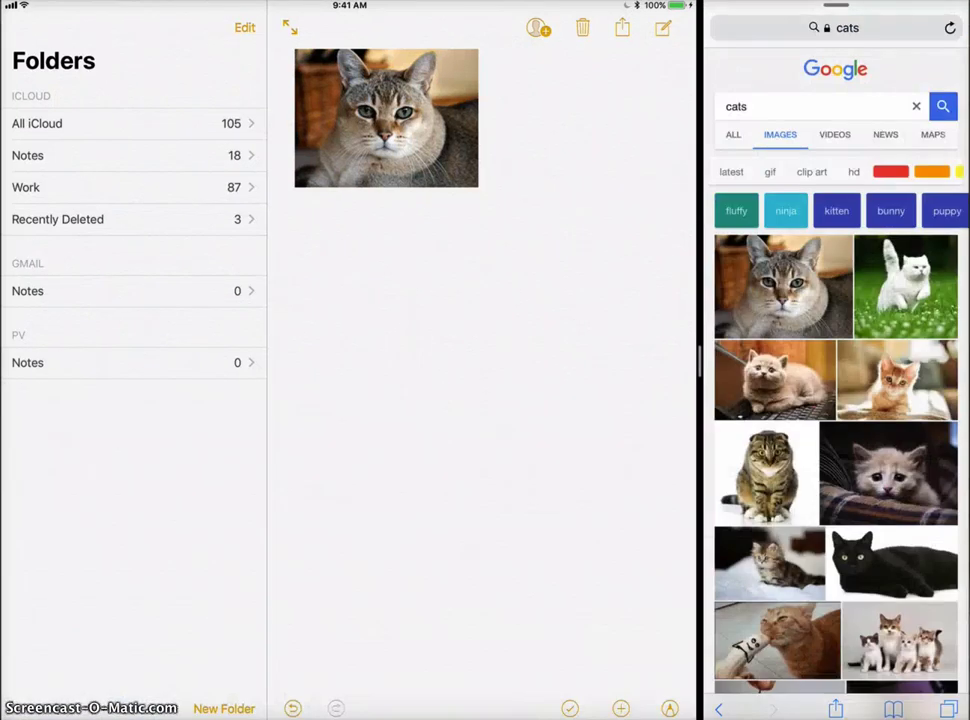
# - Open the cat's original image on petfinder.com and drag its link card below the photo
pyautogui.click(783, 286)
pyautogui.click(950, 266)
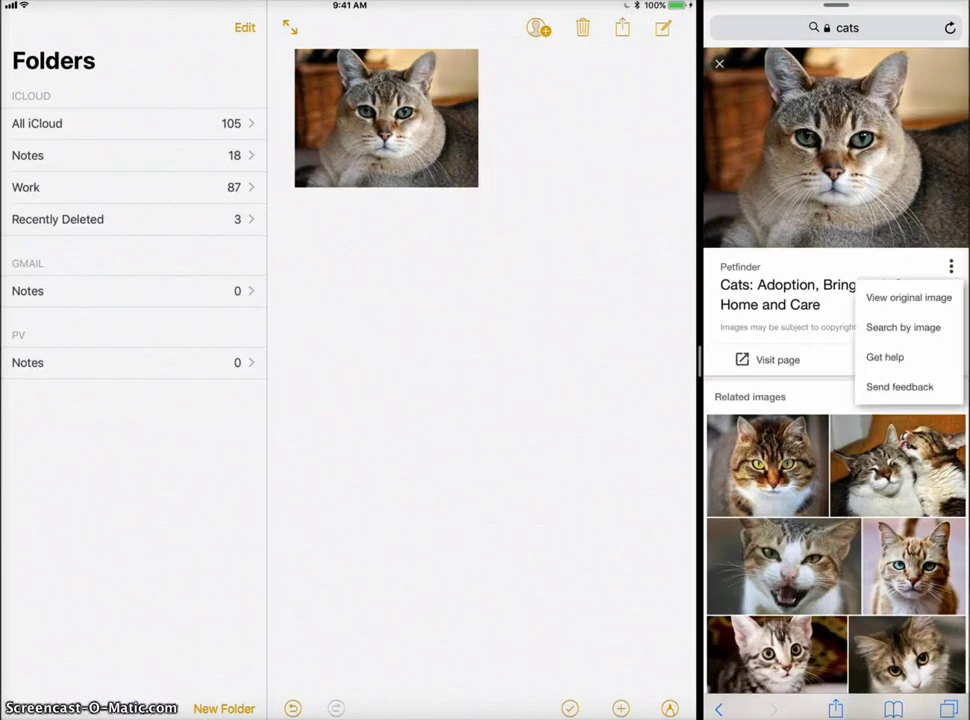
pyautogui.click(908, 297)
pyautogui.moveTo(841, 28); pyautogui.dragTo(360, 230)
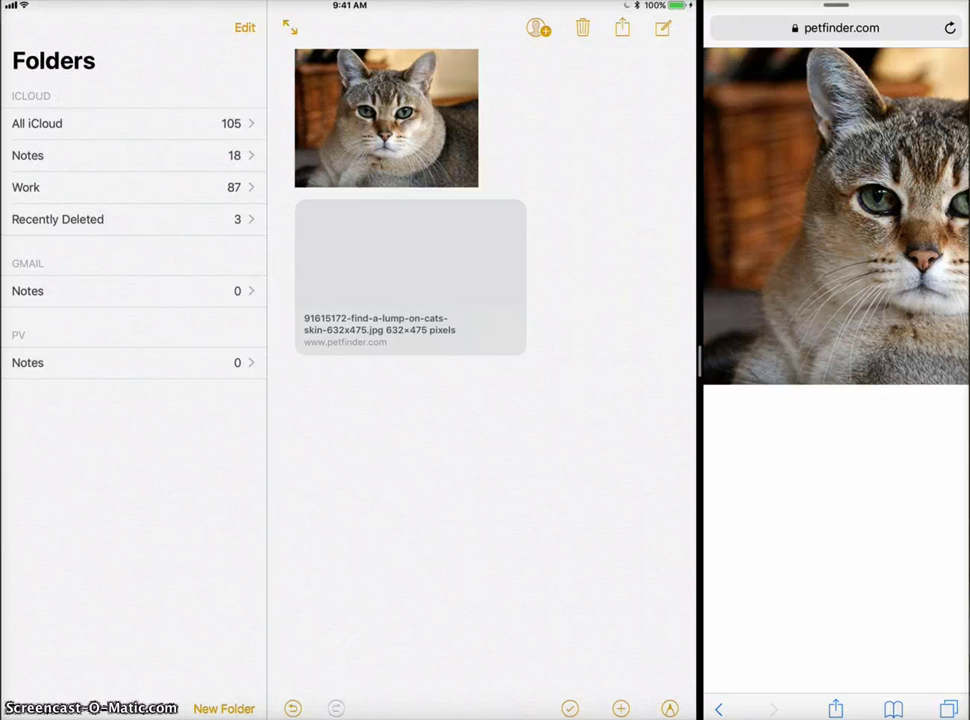
pyautogui.click(841, 28)
pyautogui.doubleClick(797, 28)
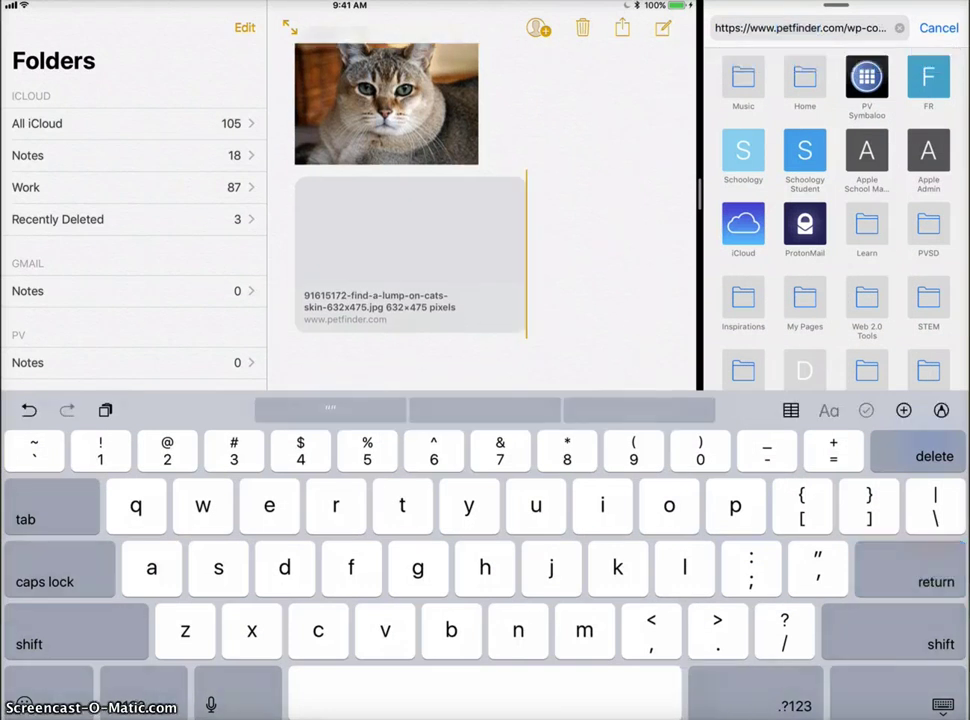
# - Drag the full-size cat image into the note as a second petfinder link card
pyautogui.click(776, 28)
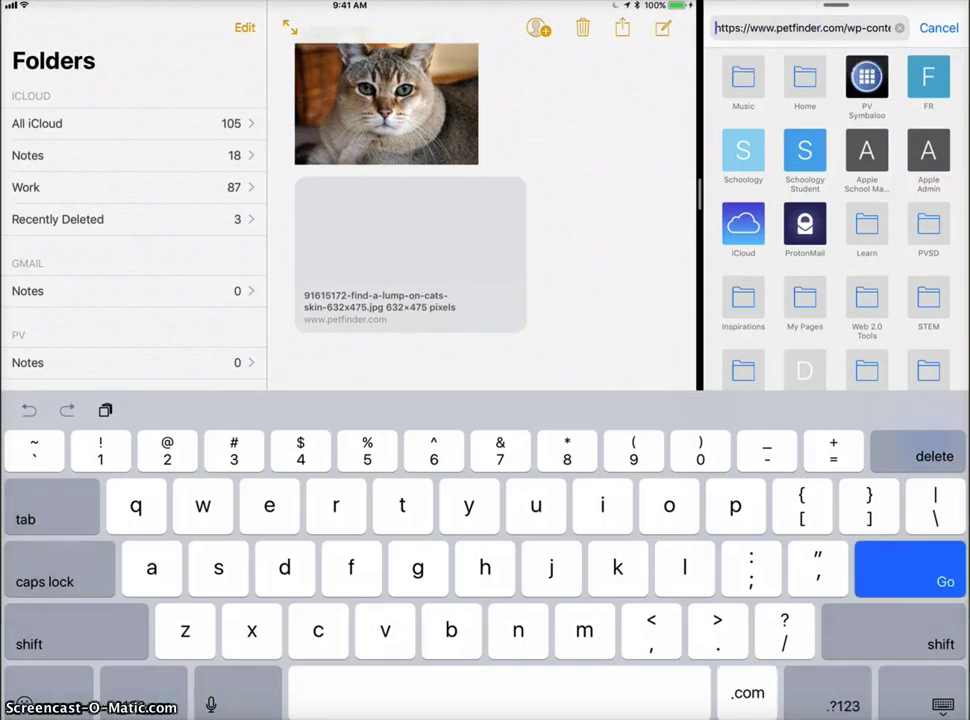
pyautogui.click(912, 58)
pyautogui.moveTo(836, 215); pyautogui.dragTo(379, 413)
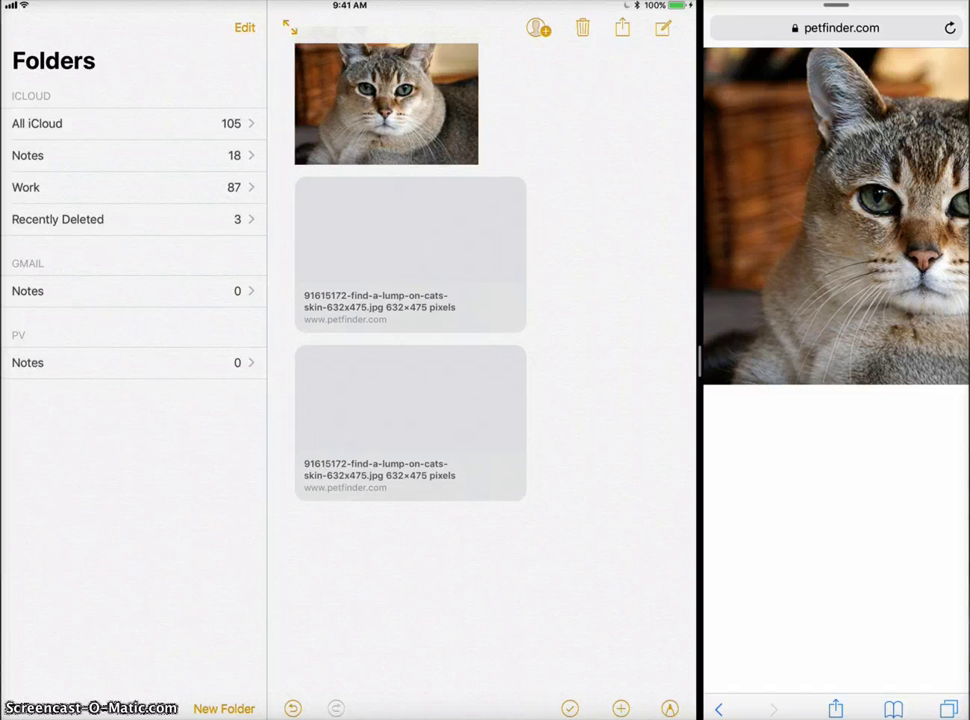
# - Drag the full-size petfinder cat image into the note beneath both link cards
pyautogui.moveTo(835, 215); pyautogui.dragTo(378, 600)
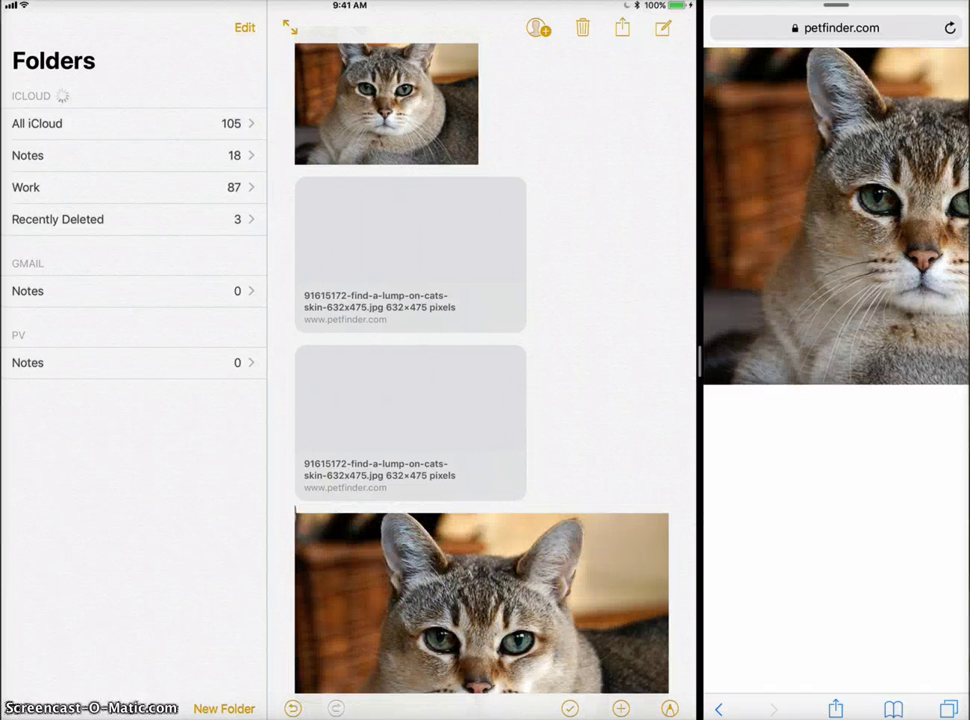